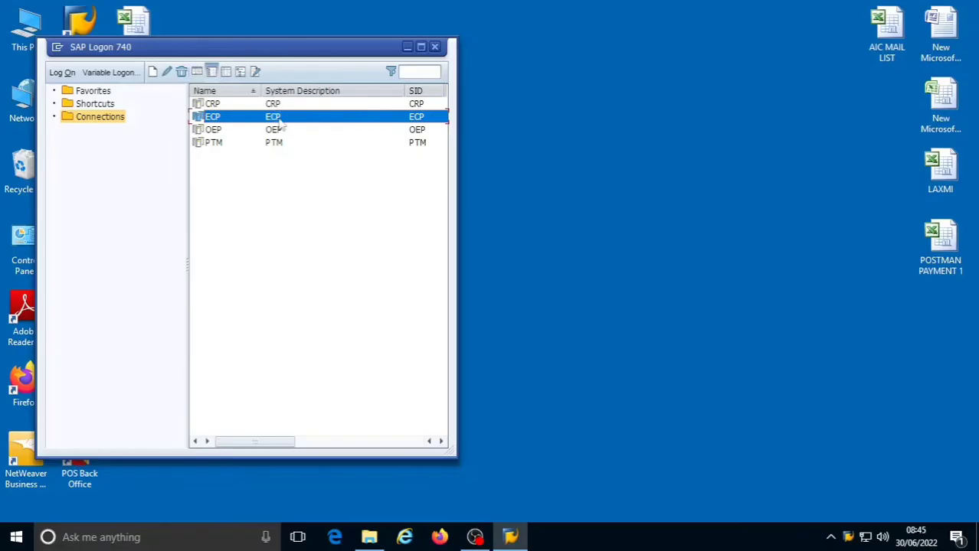
# - Open the ECP connection and log on to client 400 with the user ID and account password
pyautogui.doubleClick(279, 121)
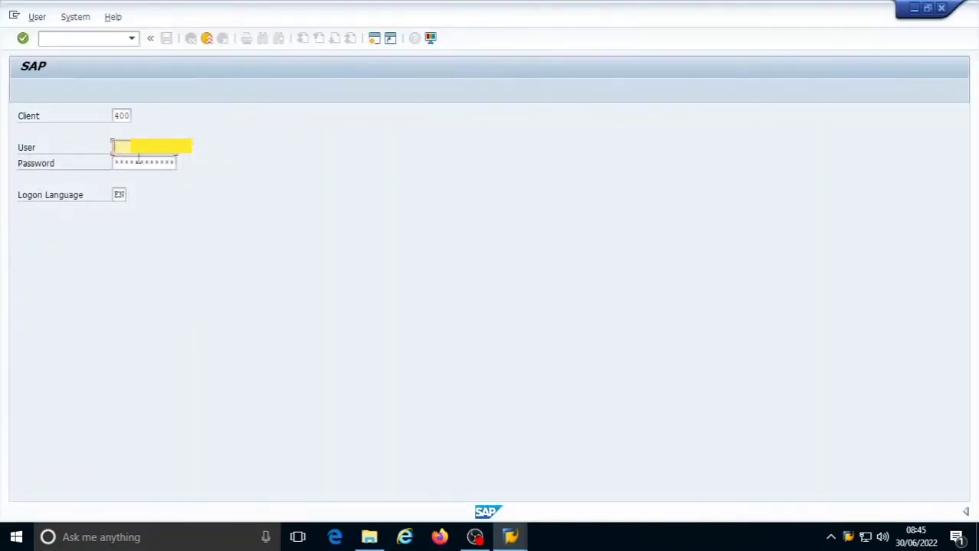
pyautogui.click(138, 159)
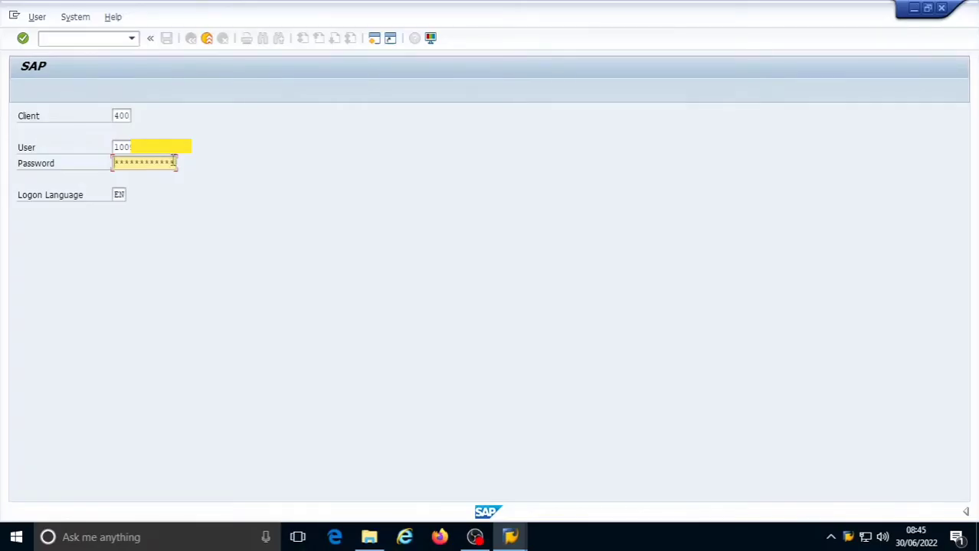
pyautogui.press('Right')
pyautogui.press('Right')
pyautogui.press('Right')
pyautogui.press('Right')
pyautogui.press('Right')
pyautogui.press('Right')
pyautogui.press('Right')
pyautogui.press('Right')
pyautogui.press('Right')
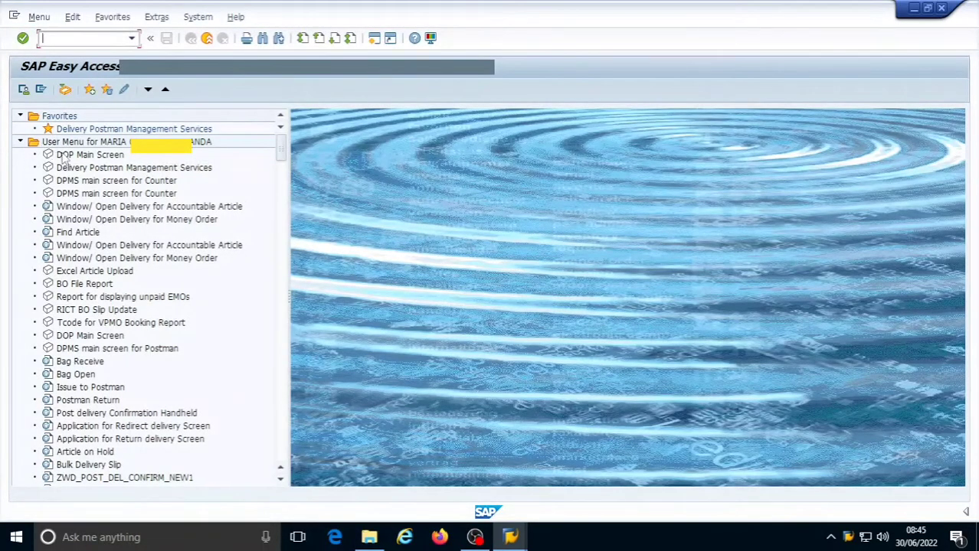
# - Open the Post Office set opening screen of the Staff Scheduling System from the DOP Main Screen
pyautogui.click(64, 156)
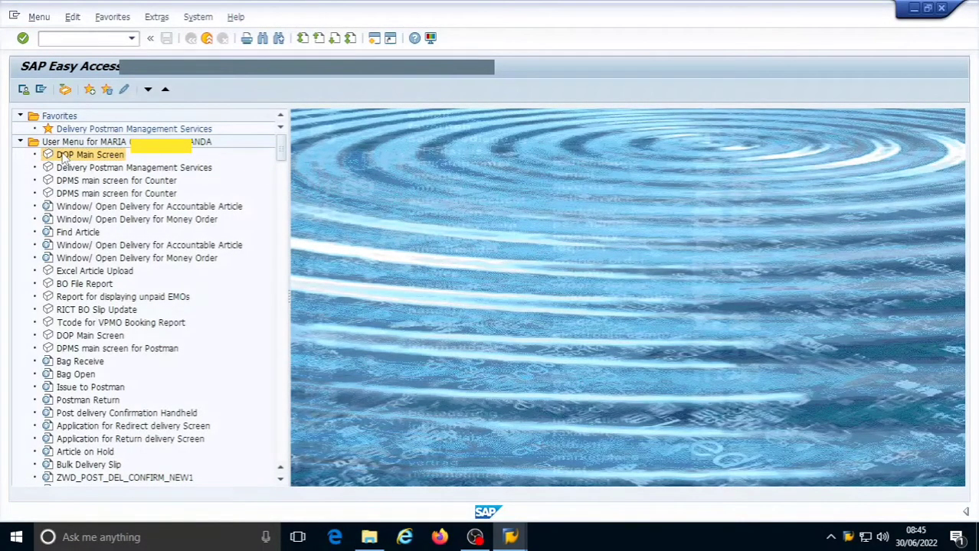
pyautogui.doubleClick(65, 157)
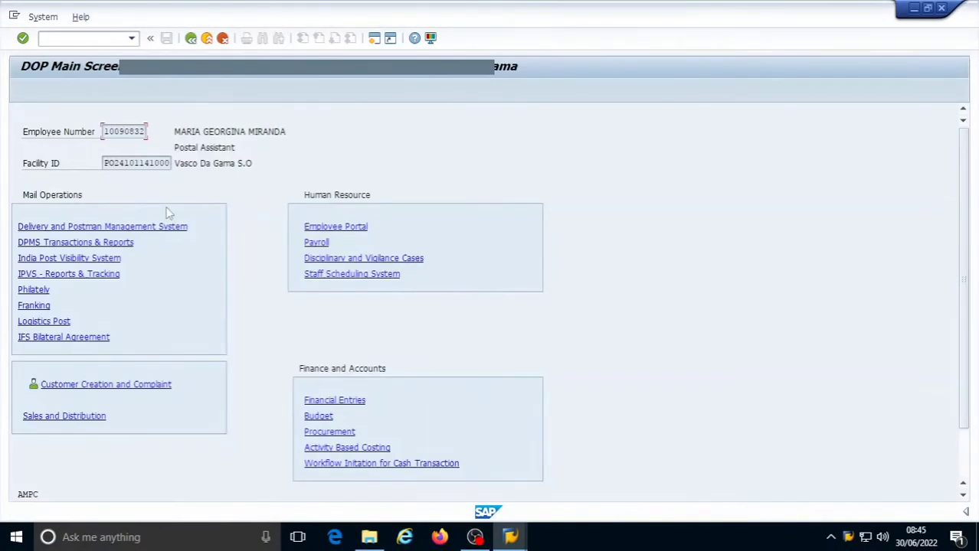
pyautogui.click(355, 274)
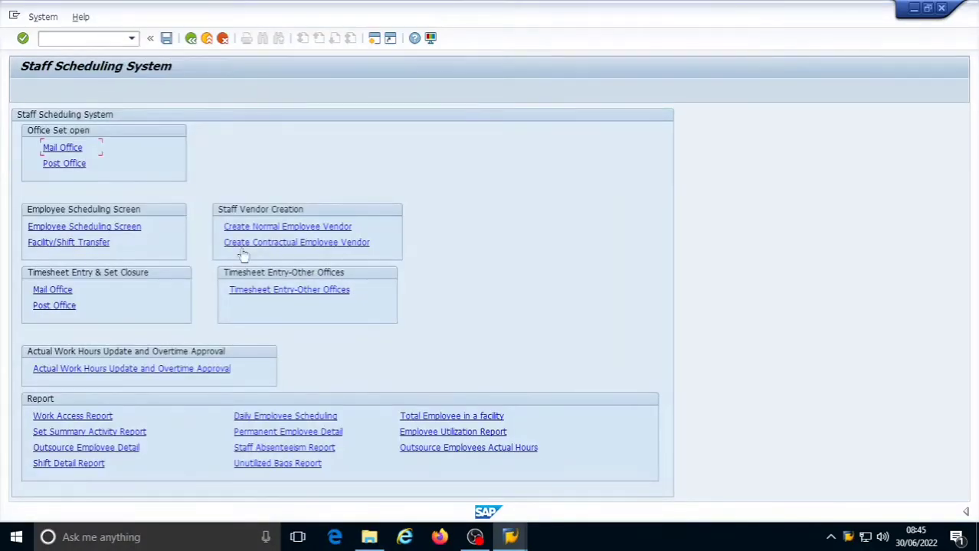
pyautogui.click(59, 165)
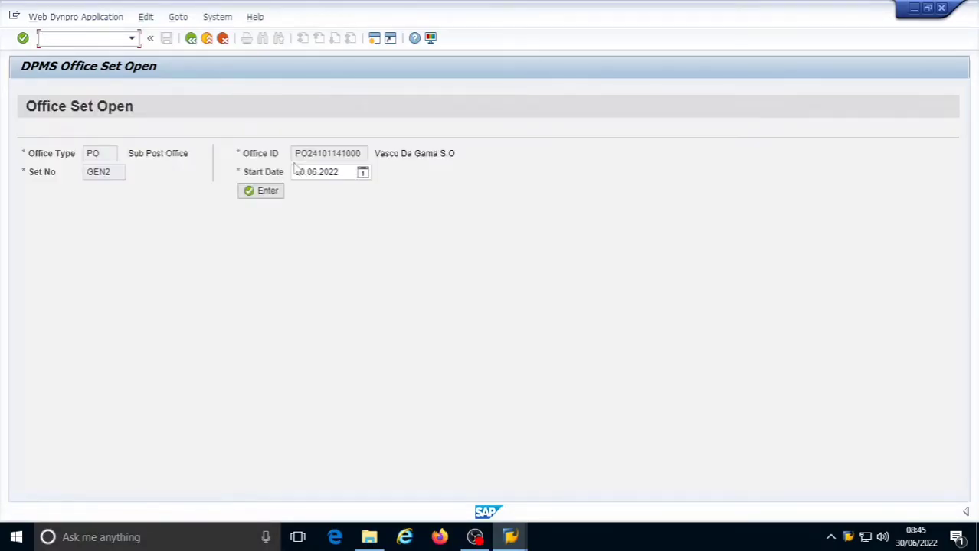
# - Open the shift for office set GEN2 with start date 30.06.2022, agreeing to the opening and entering the remark "ok"
pyautogui.click(275, 195)
pyautogui.click(265, 201)
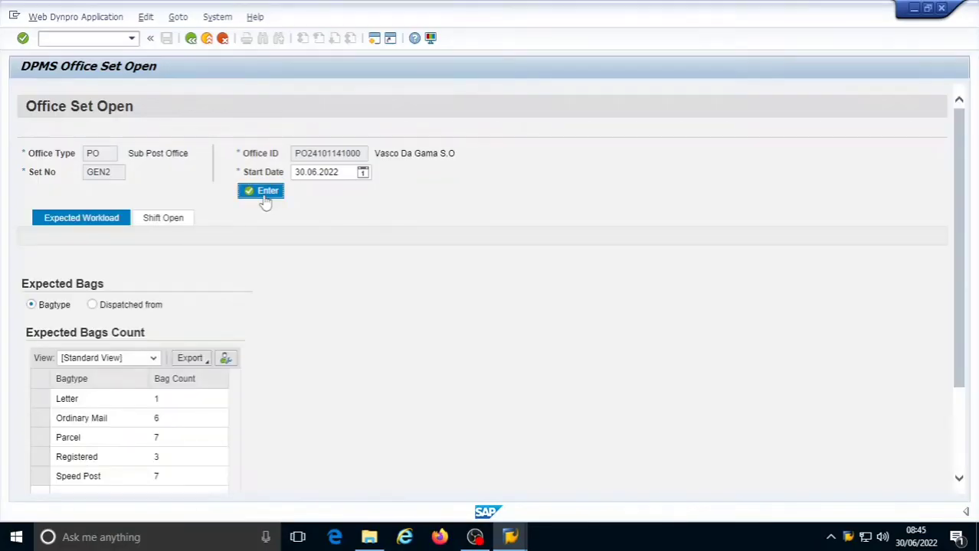
pyautogui.click(163, 221)
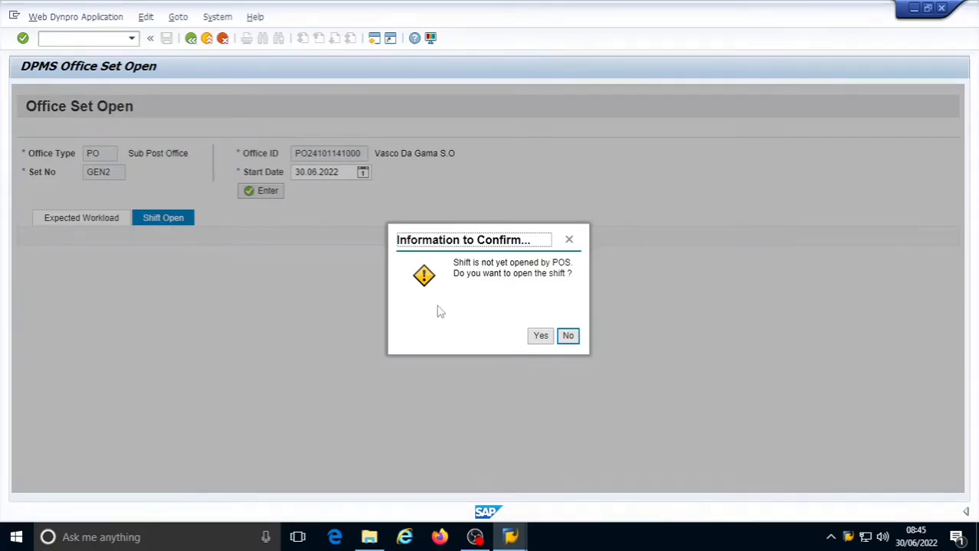
pyautogui.click(537, 339)
pyautogui.click(540, 347)
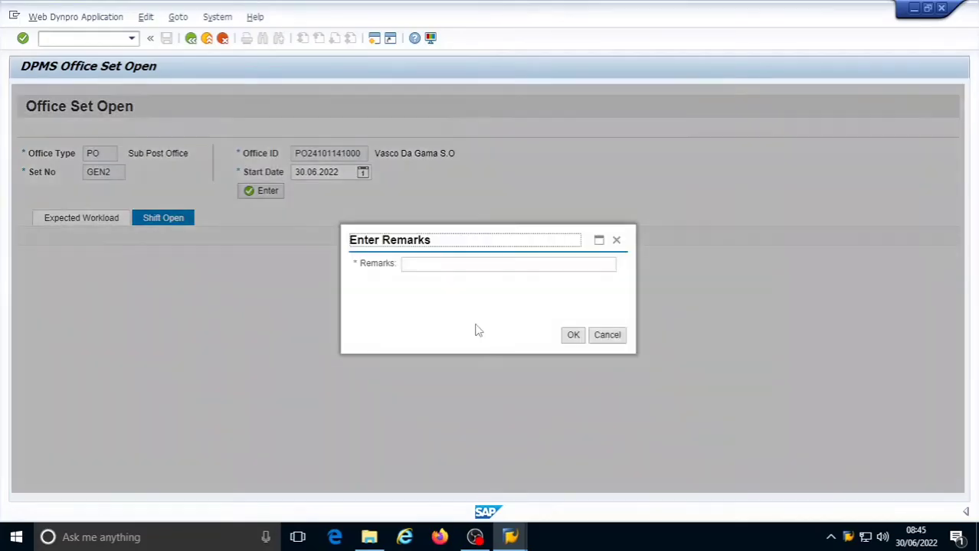
pyautogui.click(458, 269)
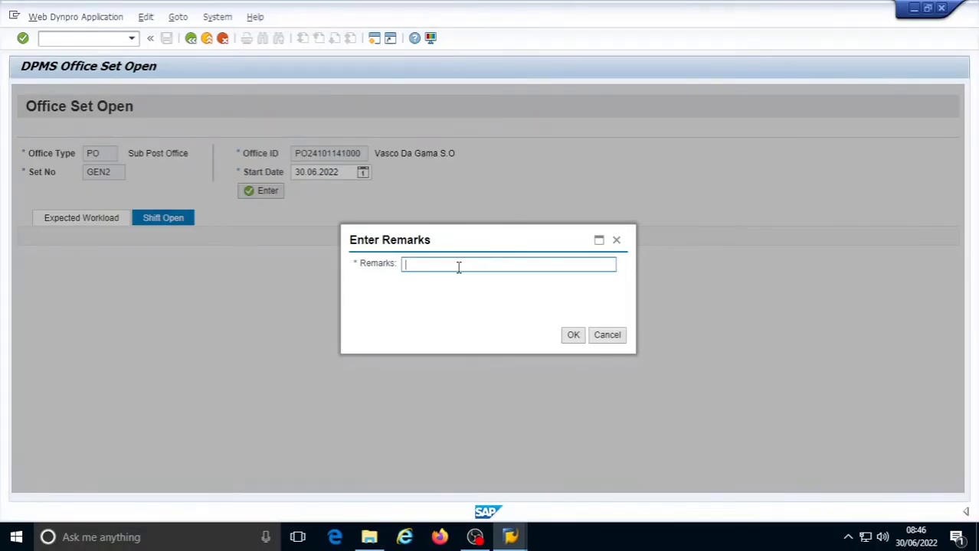
pyautogui.write('ok')
pyautogui.click(572, 338)
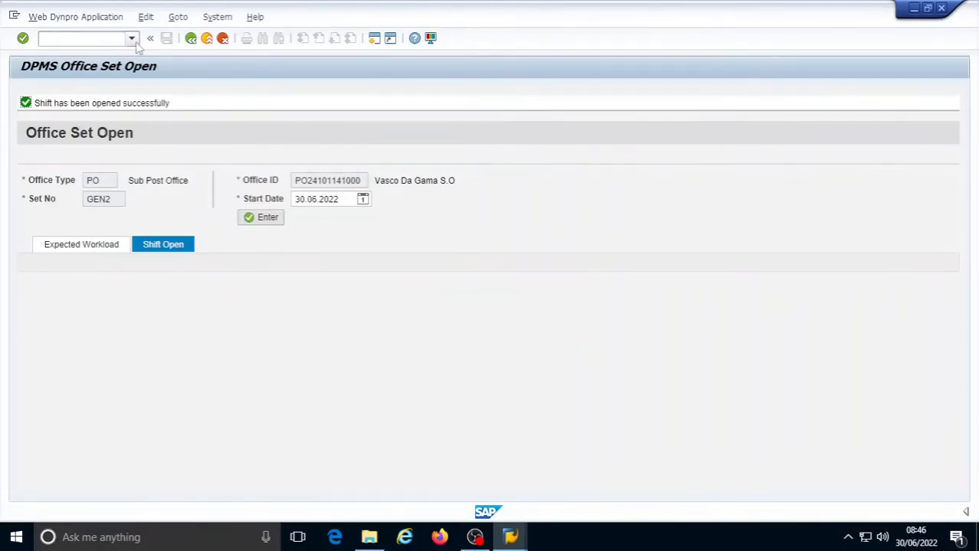
# - Leave the office set transaction with the command /n to return to the SAP Easy Access menu
pyautogui.click(132, 38)
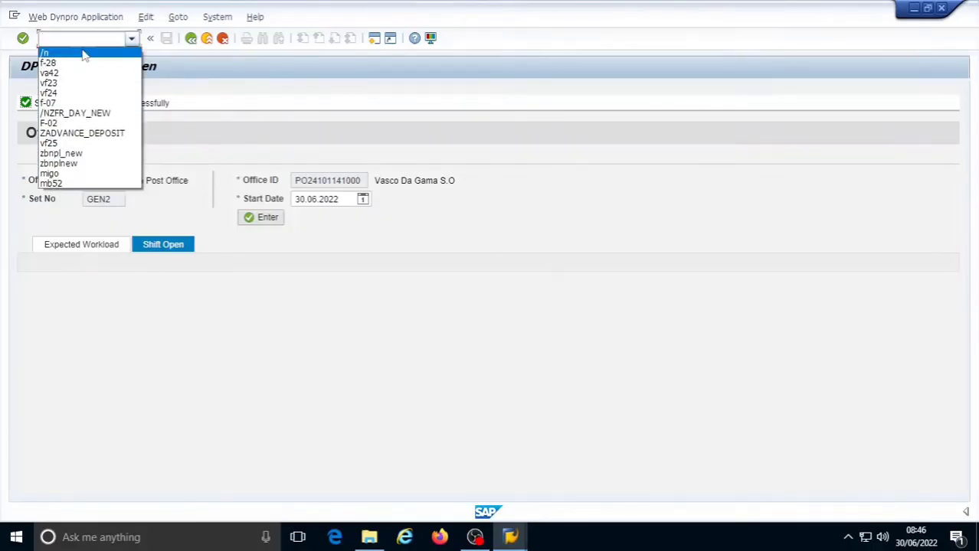
pyautogui.click(84, 53)
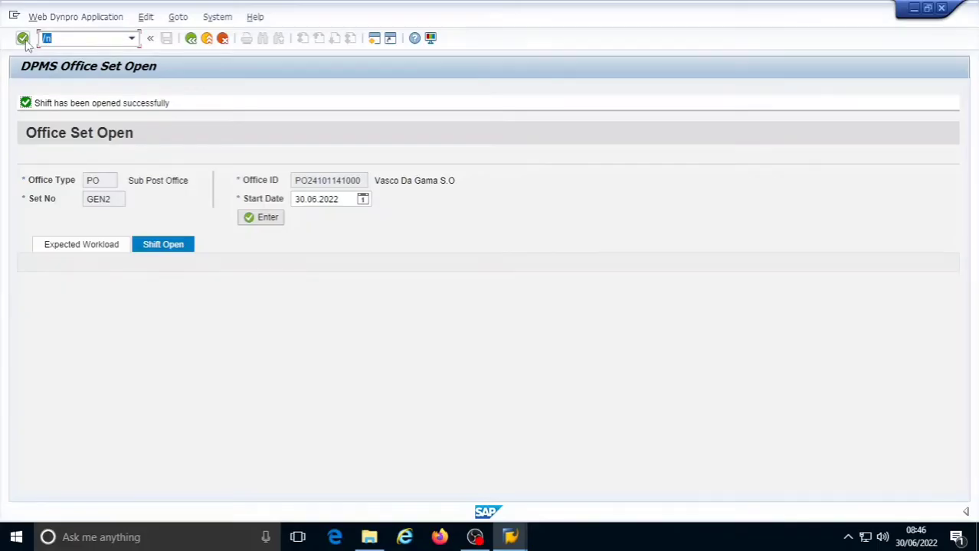
pyautogui.click(23, 38)
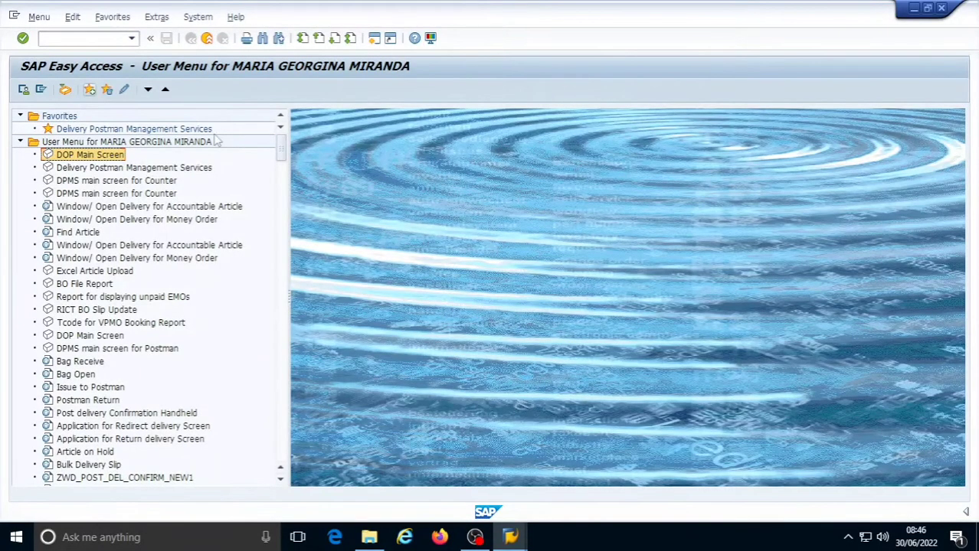
# - Open Bag Receive in Delivery Postman Management Services and fetch the expected bags for schedule BAIN_VAS_01
pyautogui.doubleClick(124, 170)
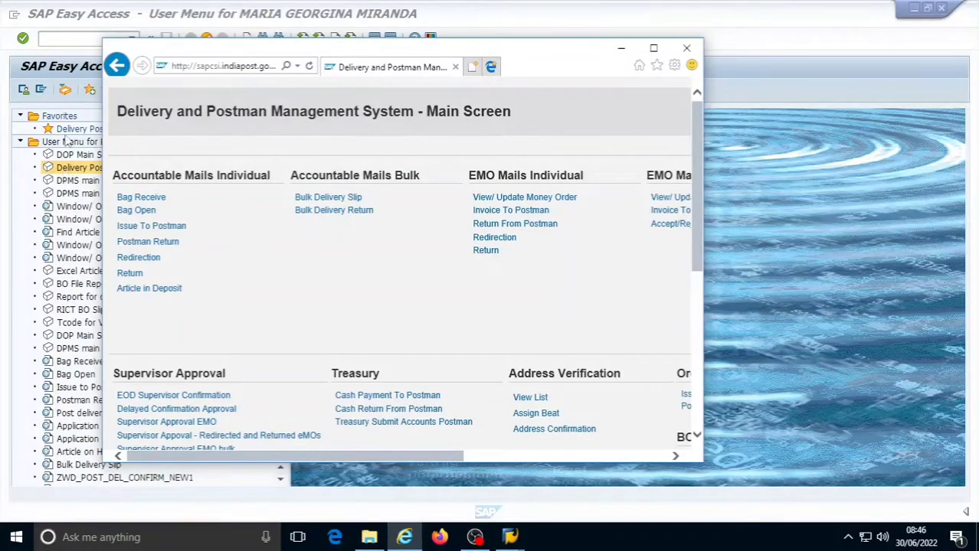
pyautogui.click(655, 49)
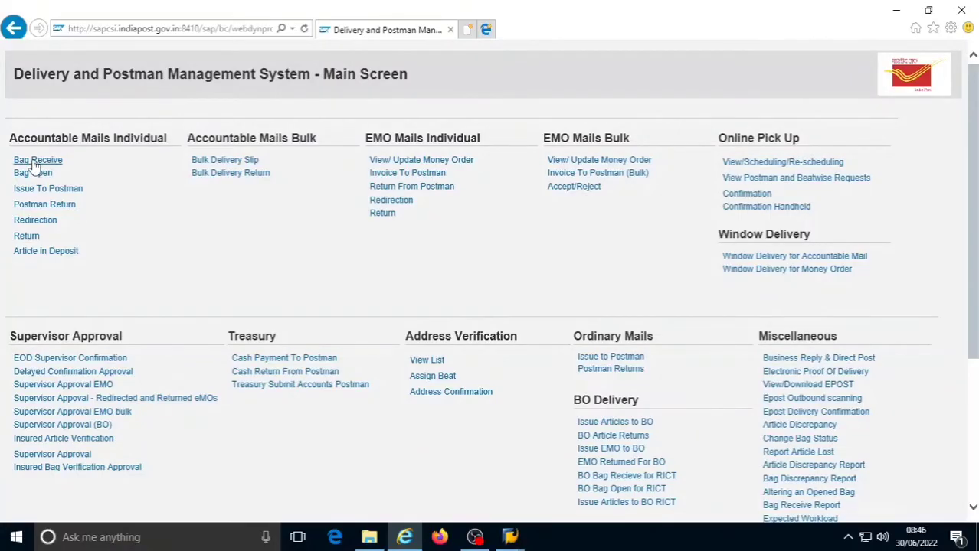
pyautogui.click(34, 161)
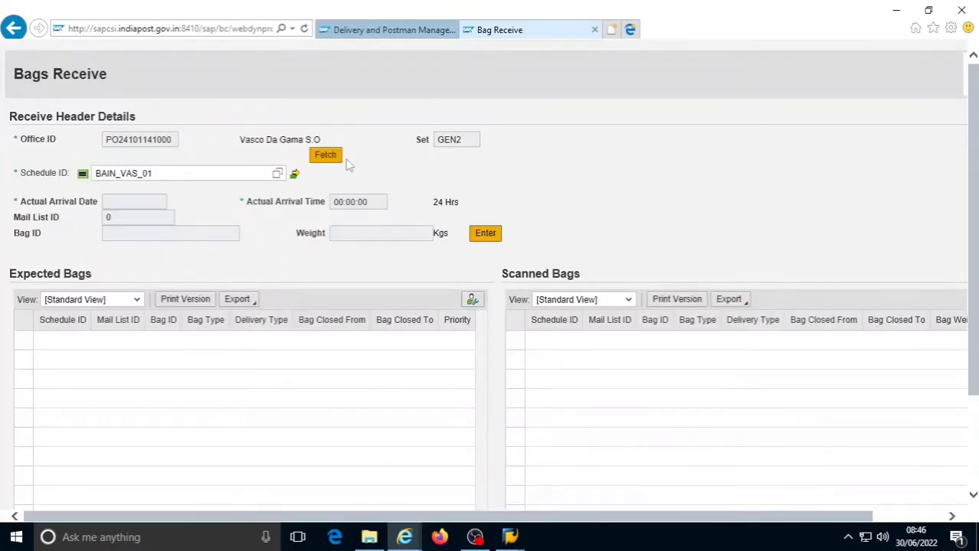
pyautogui.click(335, 160)
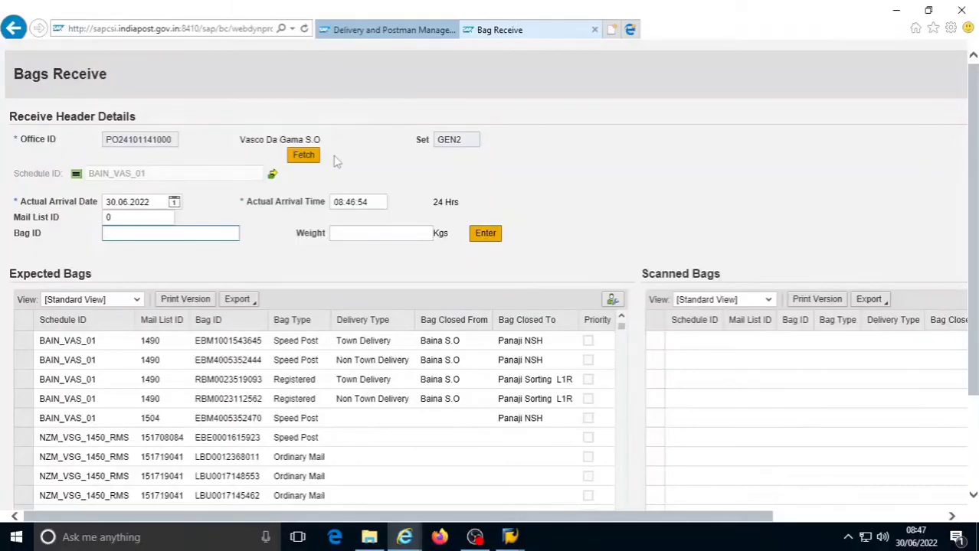
pyautogui.write('EBM4006764588')
pyautogui.press('Return')
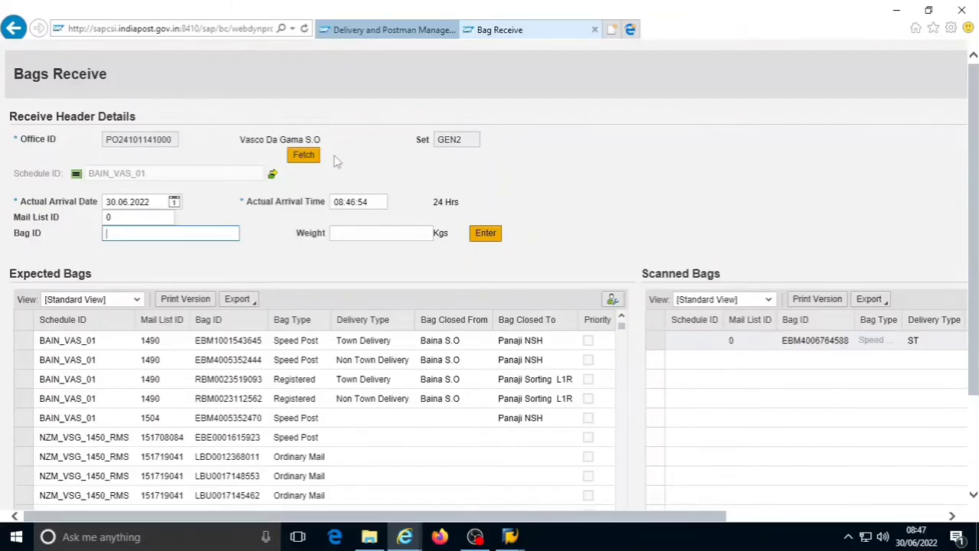
pyautogui.write('RBM0049465546')
pyautogui.press('Return')
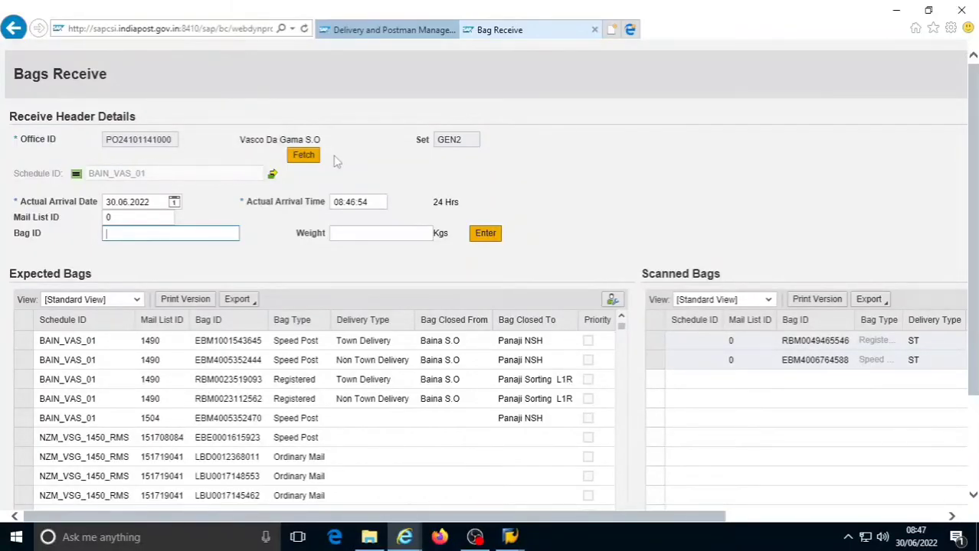
pyautogui.write('EBM4007583694')
pyautogui.press('Return')
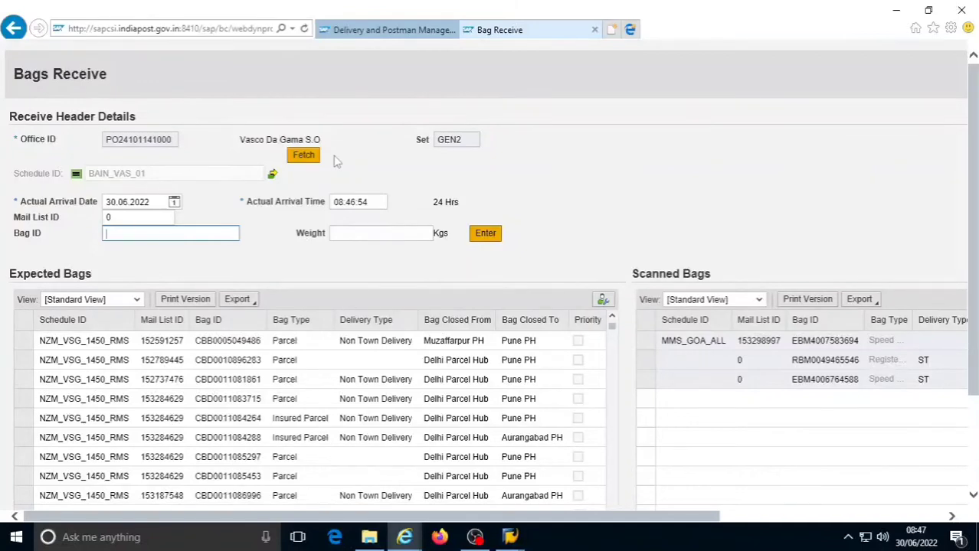
pyautogui.write('EBM4007473660')
pyautogui.press('Return')
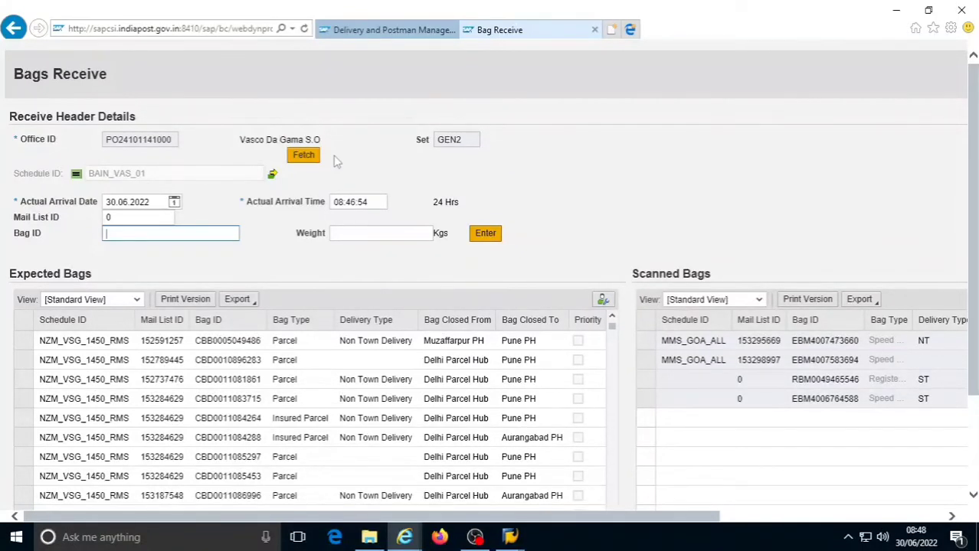
pyautogui.write('RBM0045818689')
pyautogui.press('Return')
pyautogui.write('RBM0045815722')
pyautogui.press('Return')
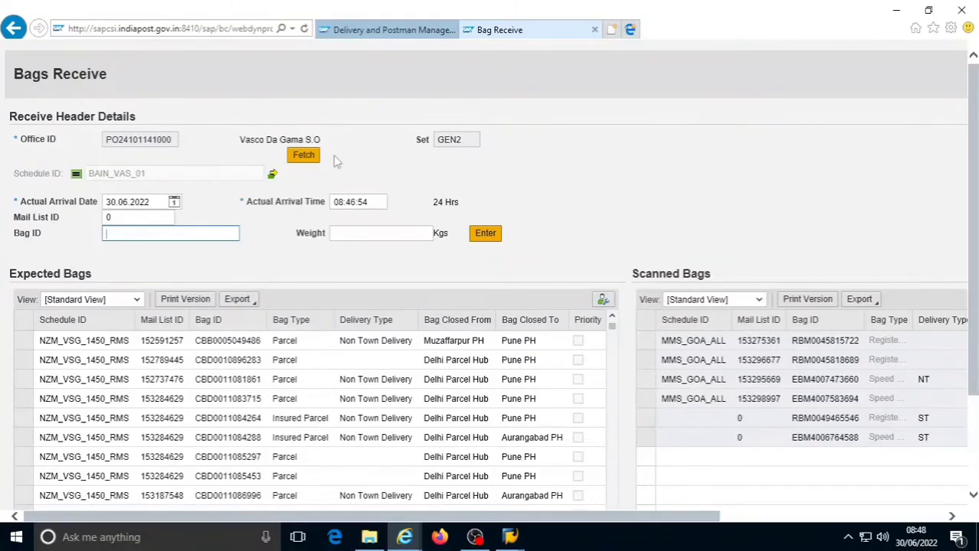
pyautogui.write('CBM0007319176')
pyautogui.press('Return')
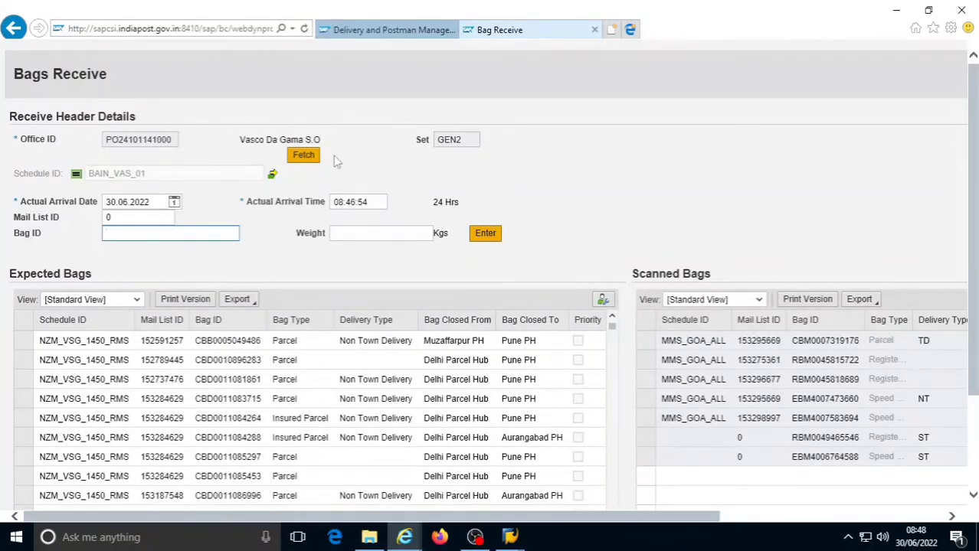
pyautogui.write('EBM4007582821')
pyautogui.press('Return')
pyautogui.write('CBM0007319296')
pyautogui.press('Return')
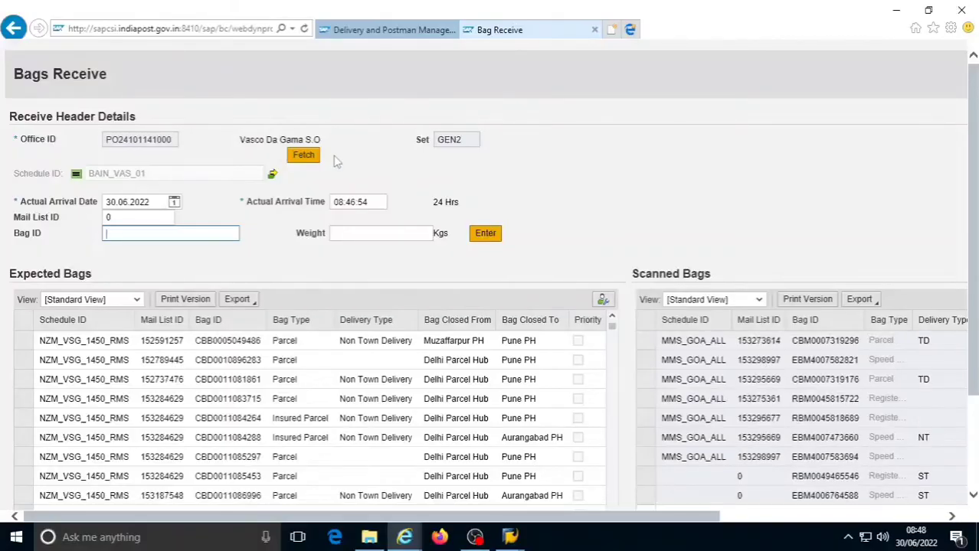
pyautogui.write('EBM4007528195')
pyautogui.press('Return')
pyautogui.write('CBM0007319112')
pyautogui.press('Return')
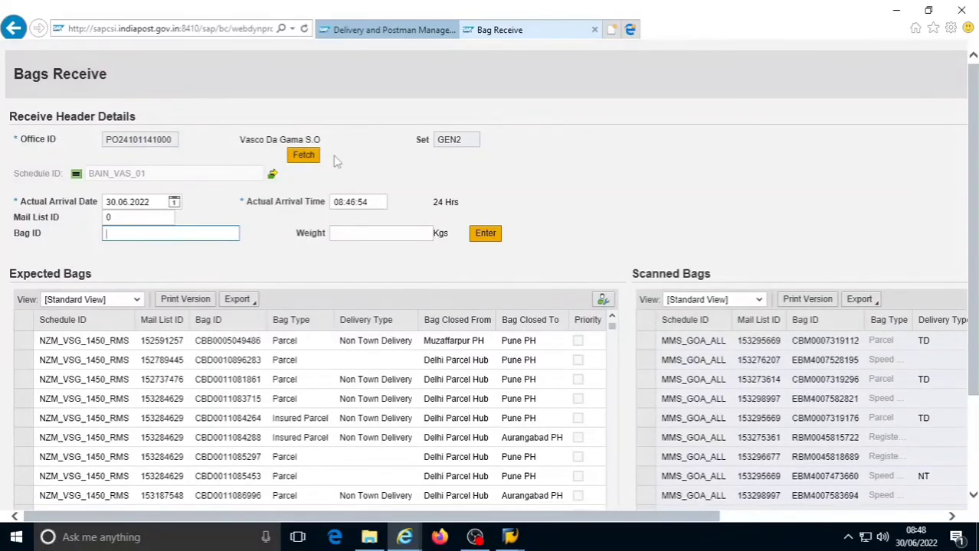
pyautogui.write('CBM0007319111')
pyautogui.press('Return')
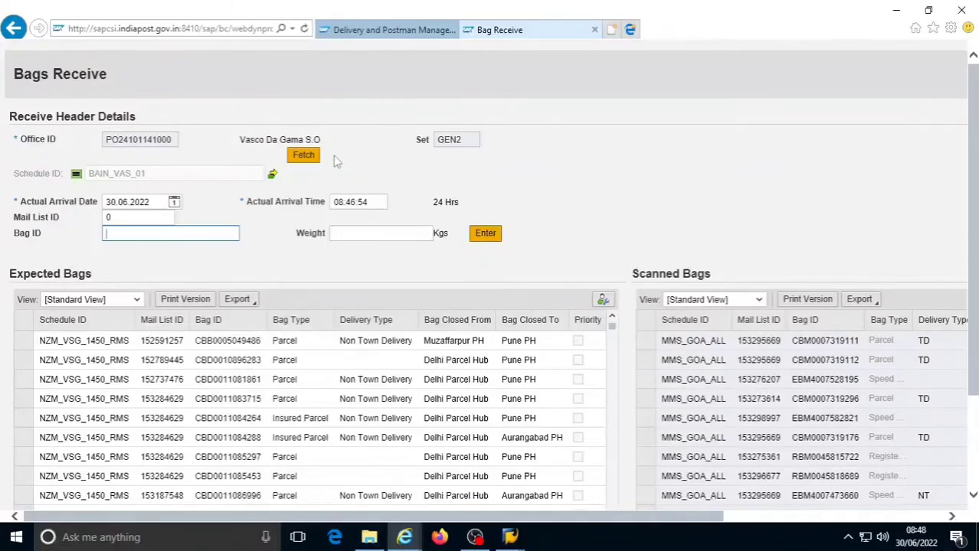
pyautogui.write('CBM0007318146')
pyautogui.press('Return')
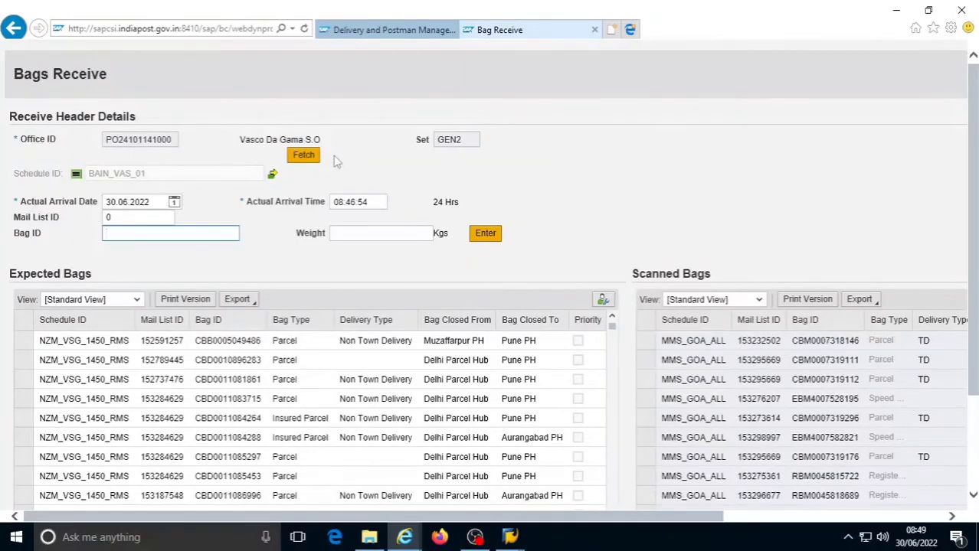
pyautogui.write('EBM4007472812')
pyautogui.press('Return')
pyautogui.write('EBM4007472860')
pyautogui.press('Return')
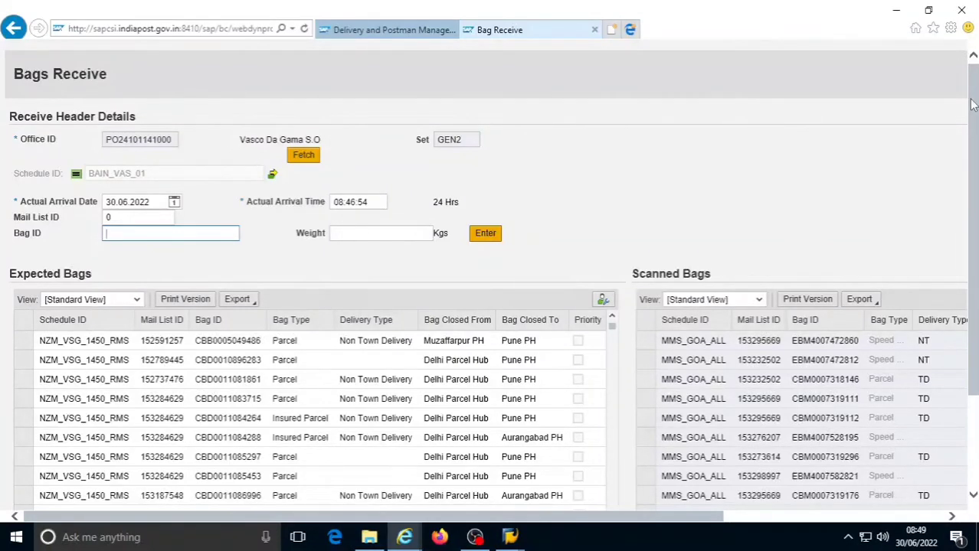
# - Receive all the scanned bags, acknowledge the message and close the Bag Receive page
pyautogui.scroll(-3, 481, 418)
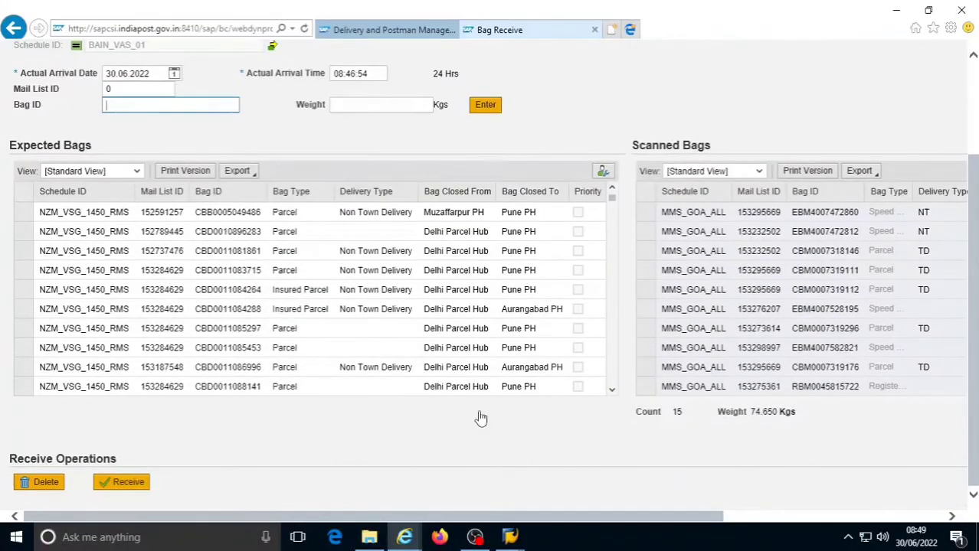
pyautogui.click(120, 485)
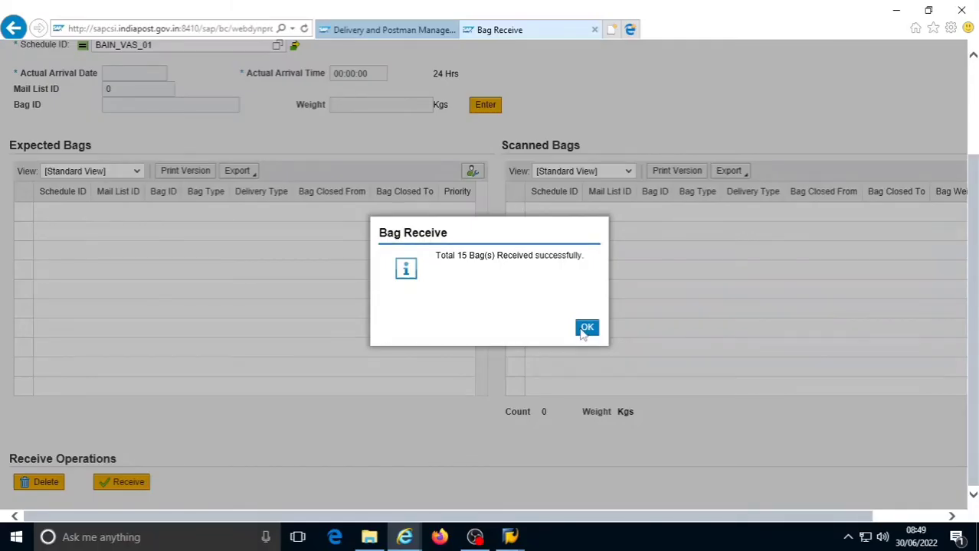
pyautogui.click(585, 330)
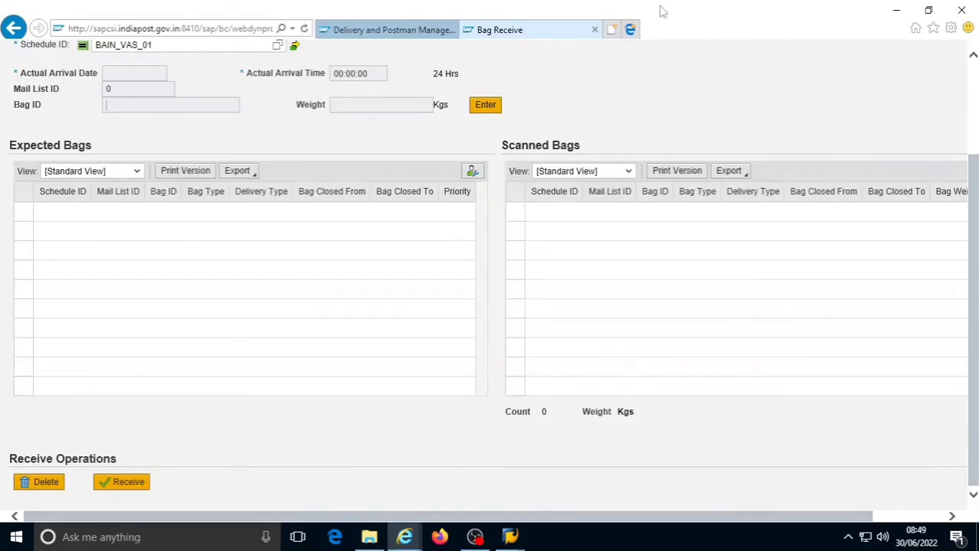
pyautogui.click(595, 31)
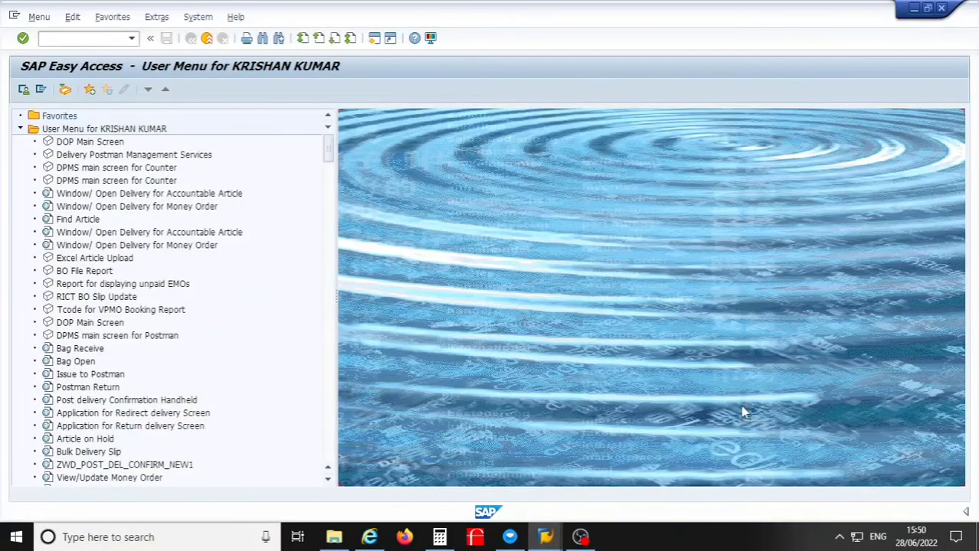